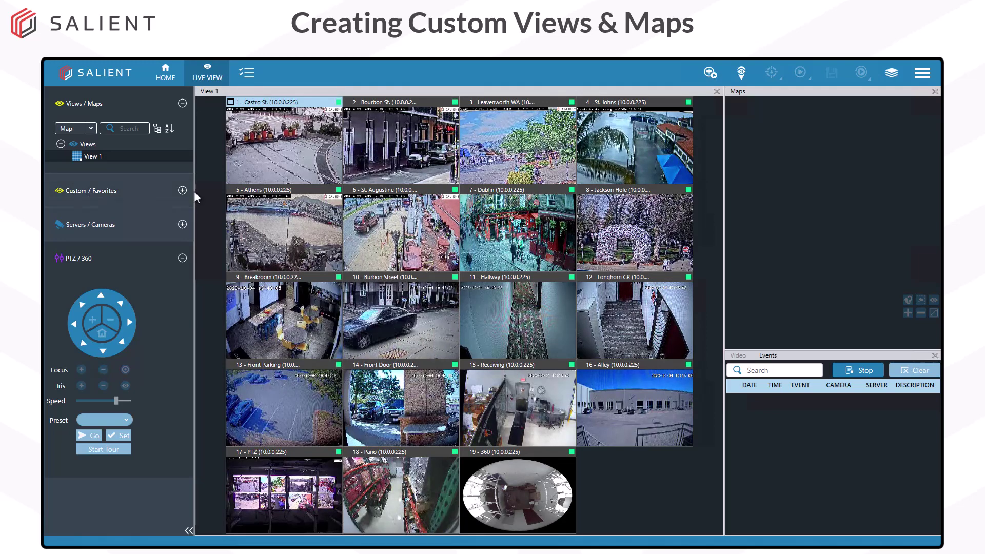
Create a new custom view from the Views node under Custom / Favorites > Custom
click(183, 191)
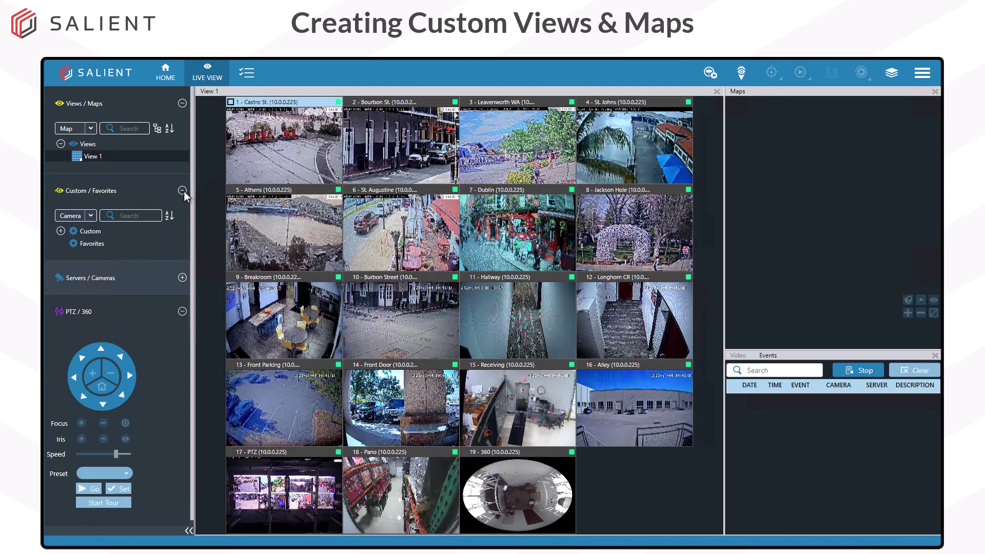
click(60, 230)
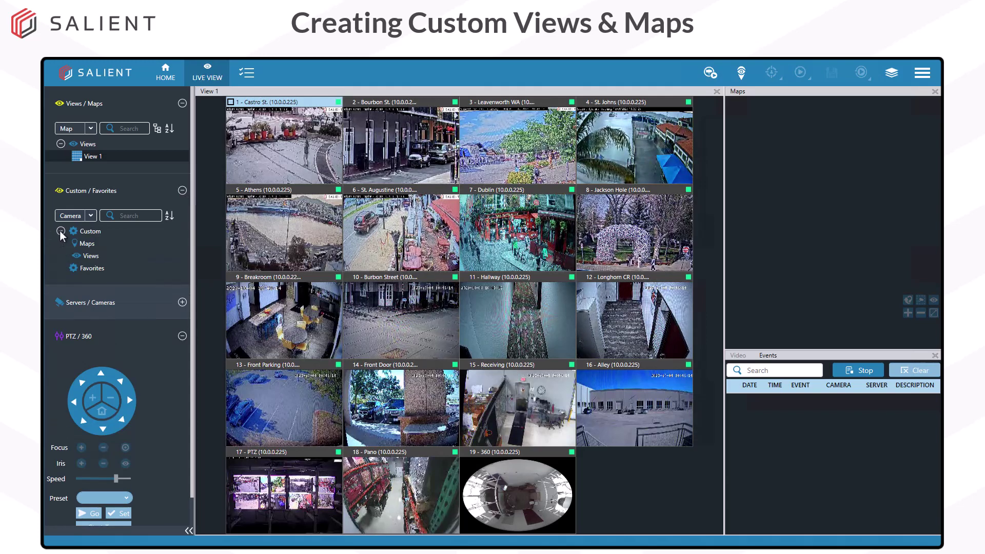
right_click(89, 255)
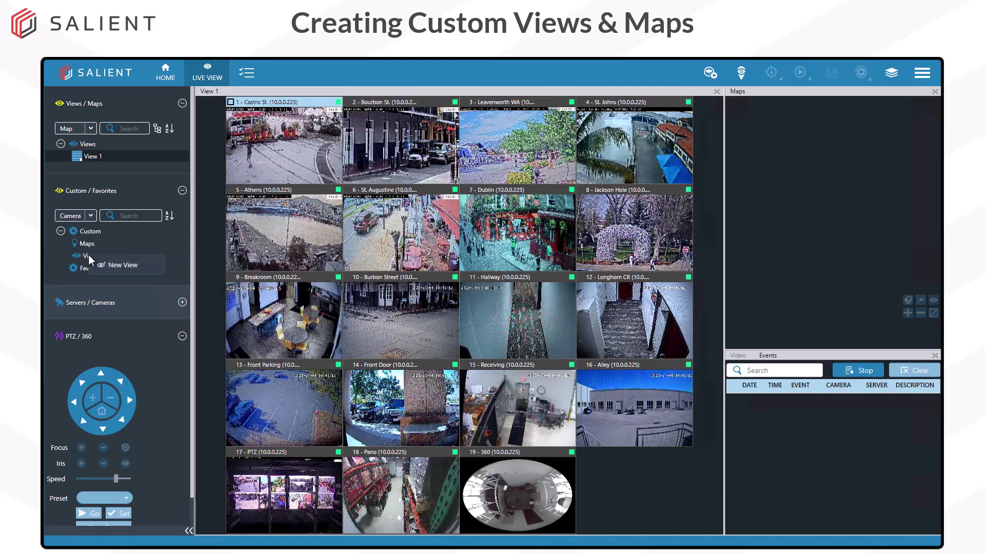
click(128, 265)
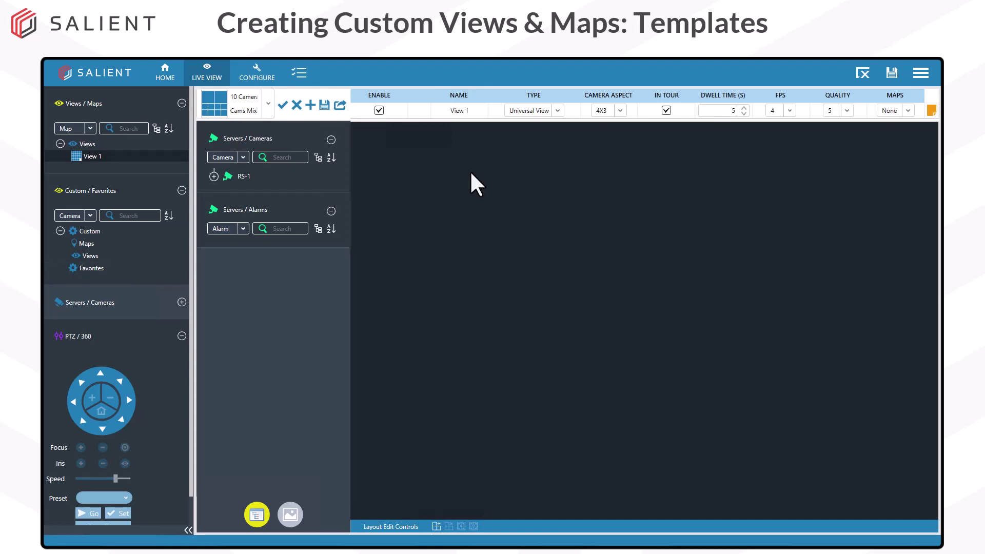
Apply the 4 Cameras layout template to View 1
click(267, 104)
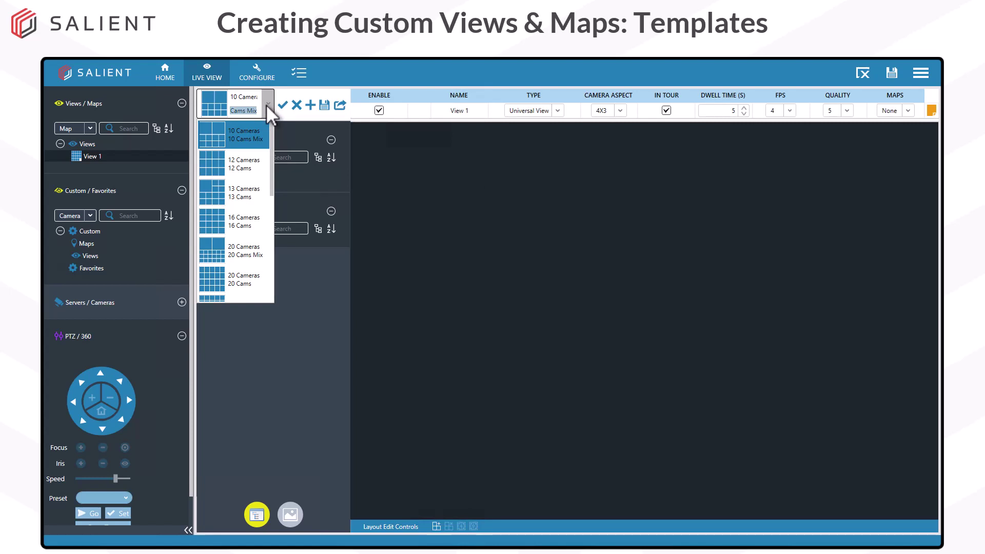
scroll(230, 180, down, 3)
click(241, 281)
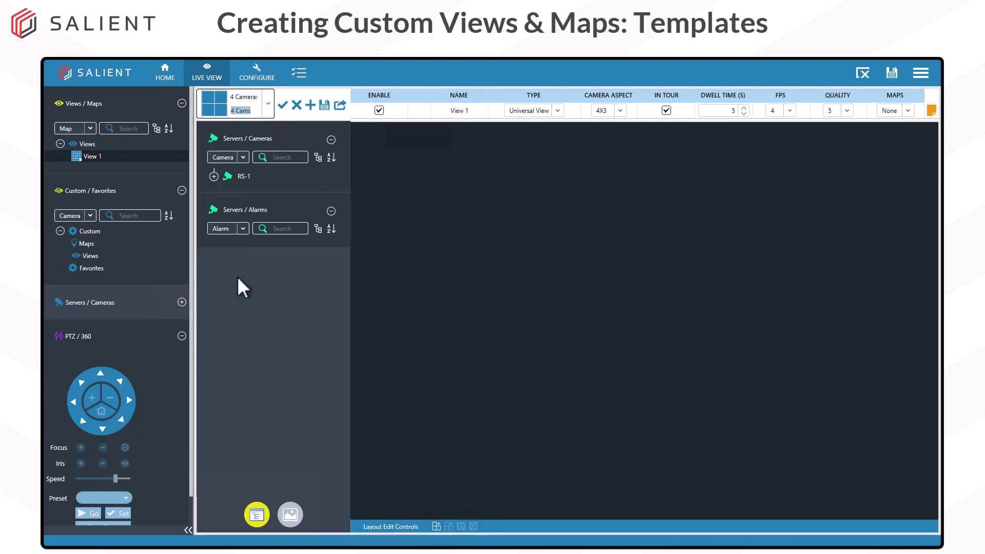
click(282, 107)
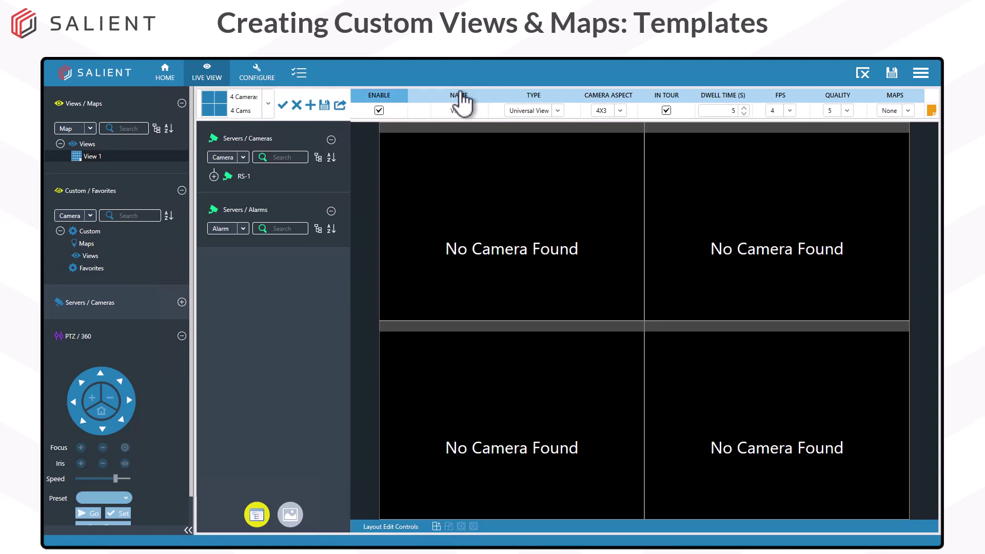
Clear the layout and apply the 6 Cameras template instead
click(863, 74)
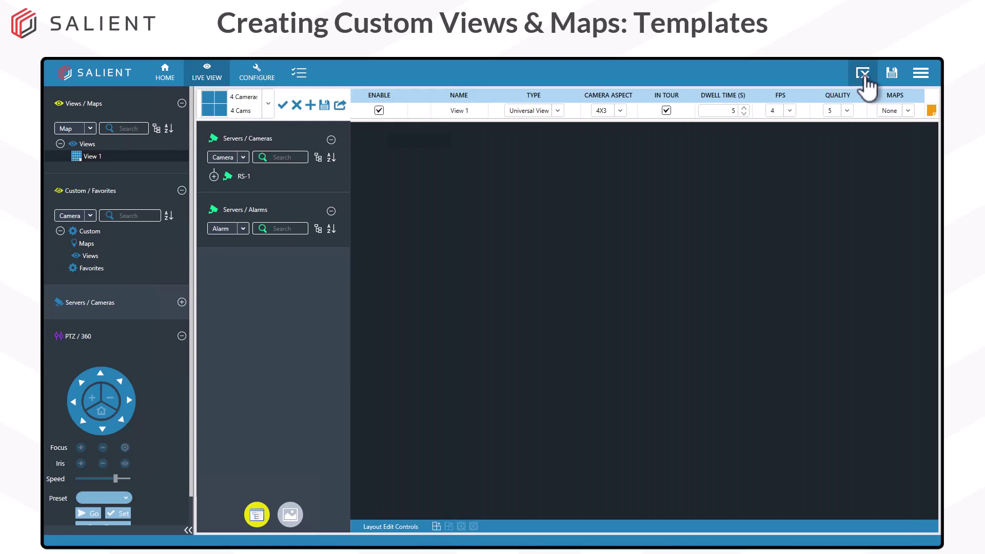
click(267, 103)
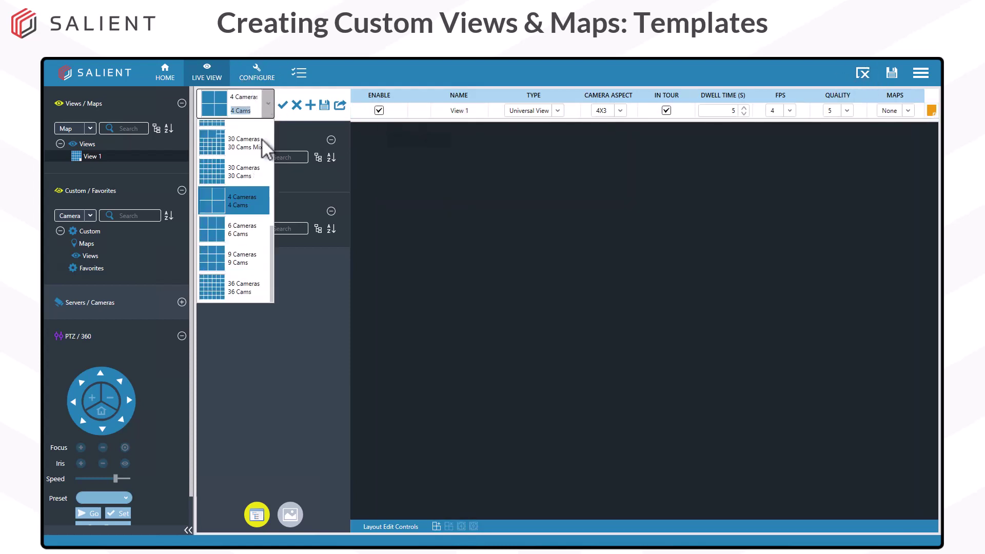
click(235, 231)
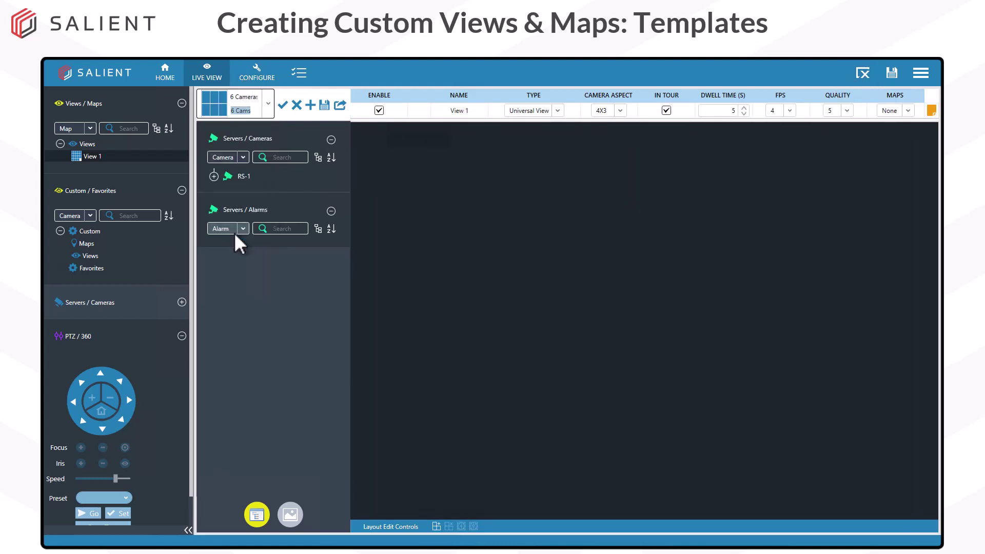
click(283, 106)
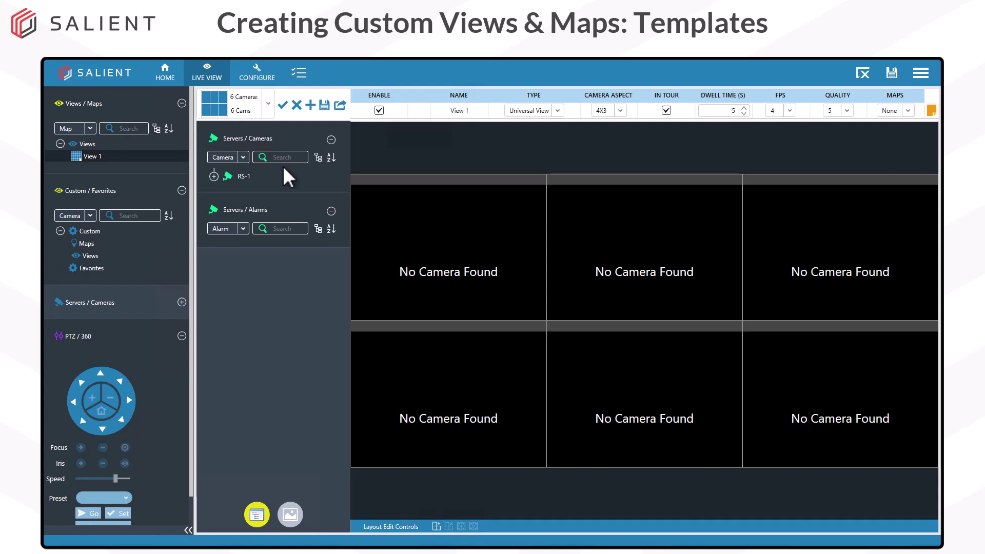
Drag RS-1 cameras St. Johns, St. Augustine, Breakroom, Longhorn CR, Front Parking, Front Door into the tiles, then Bourbon St. into the first
click(214, 175)
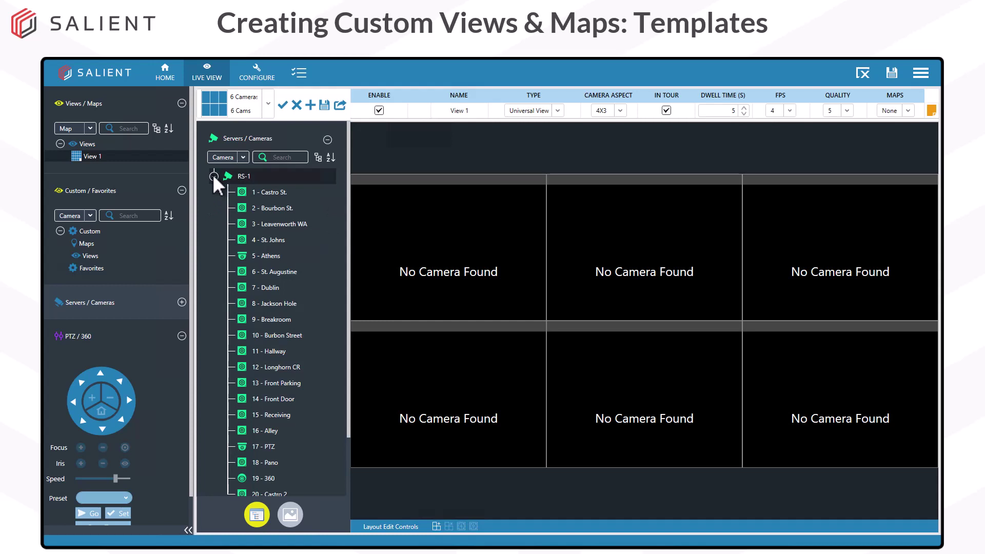
mouse_move(272, 239)
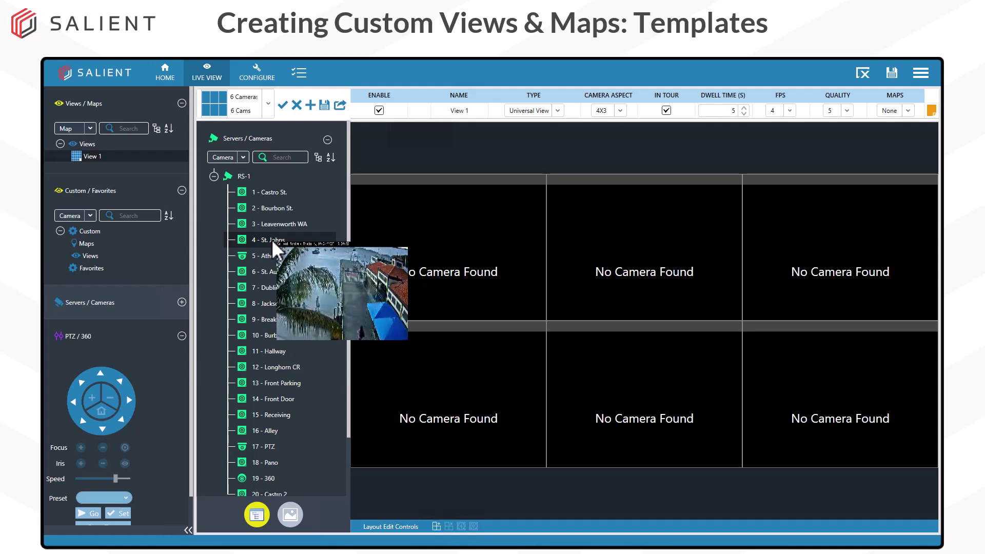
drag(272, 239, 441, 262)
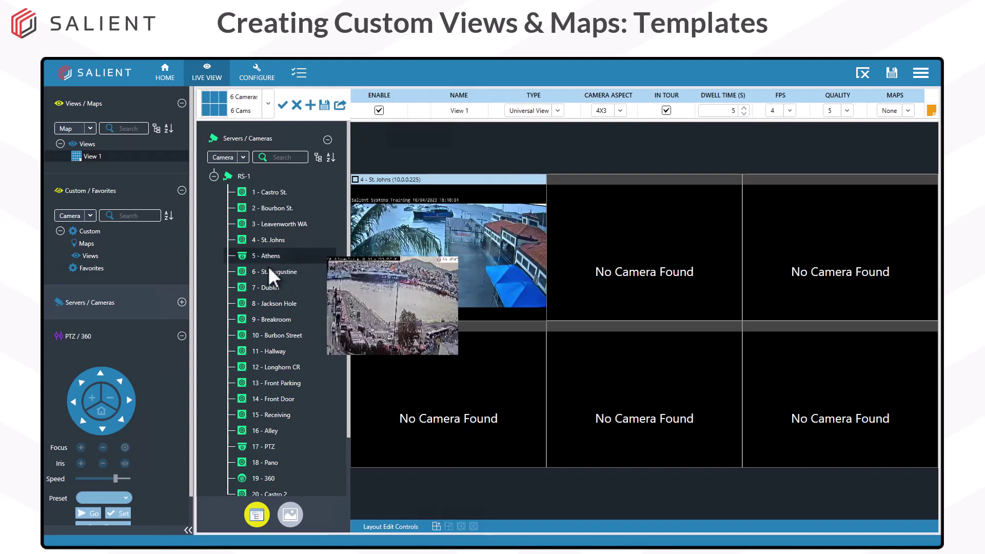
drag(264, 272, 630, 259)
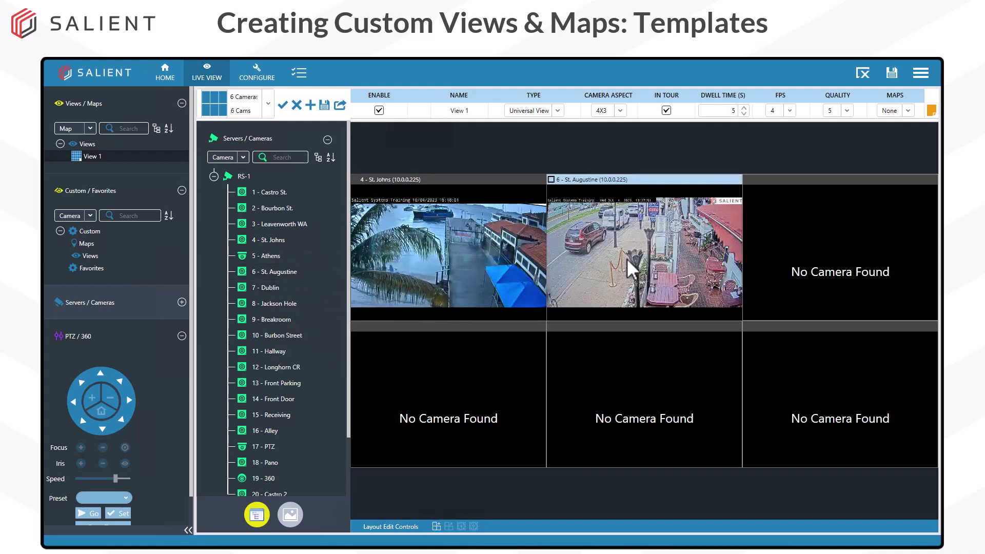
drag(261, 327, 860, 282)
drag(274, 368, 442, 385)
drag(291, 382, 677, 384)
drag(279, 399, 834, 392)
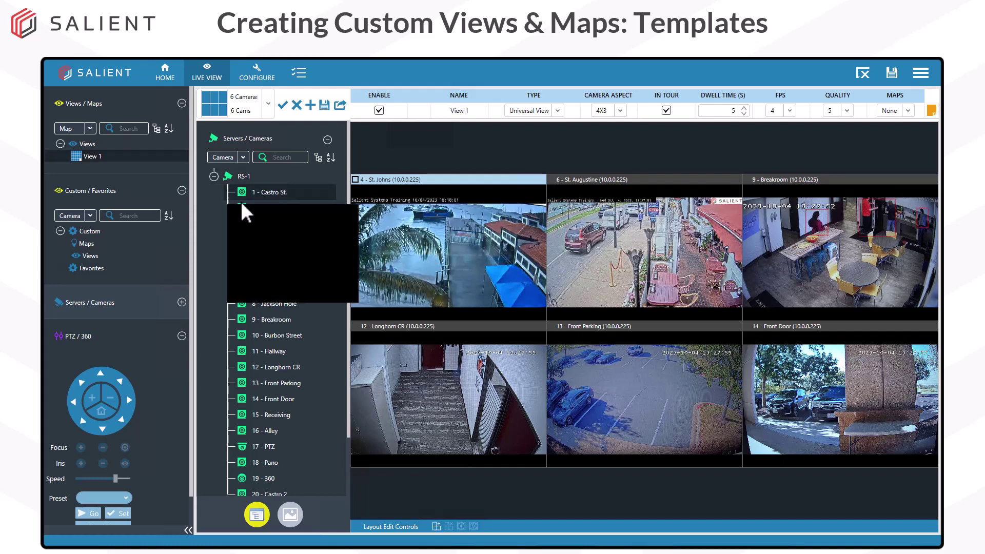
drag(260, 205, 444, 250)
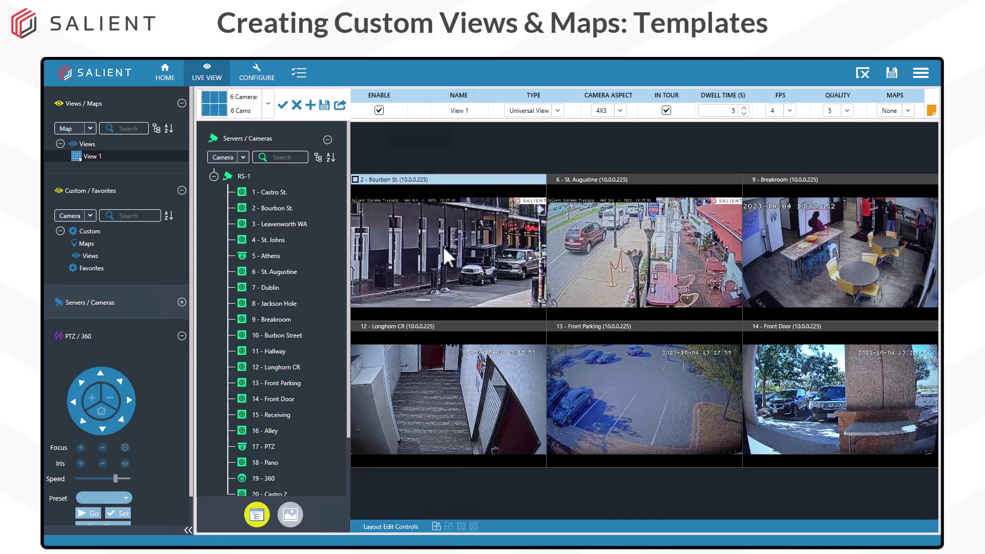
Swap Breakroom into the first tile, St. Augustine into Longhorn CR's tile, and Front Door with Front Parking
click(814, 251)
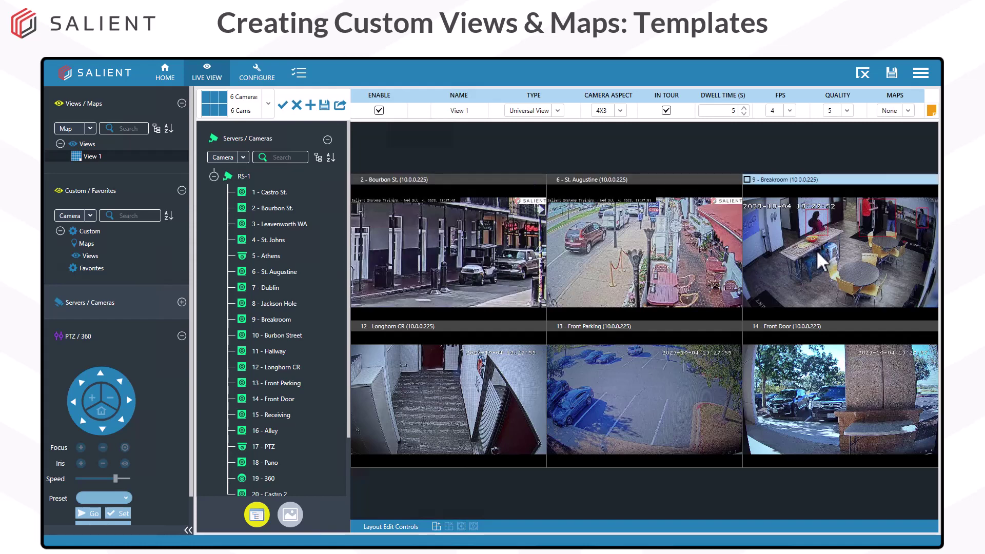
click(817, 251)
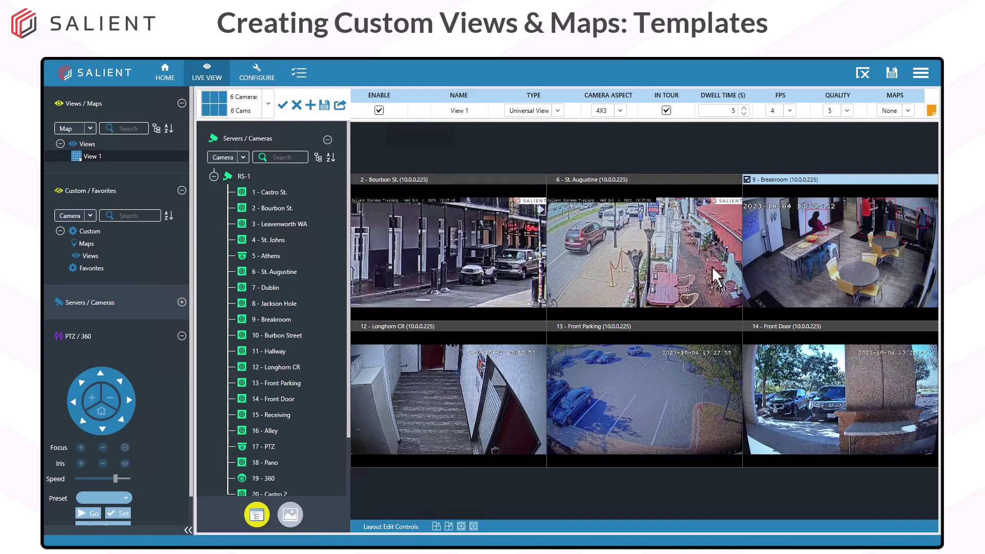
click(462, 247)
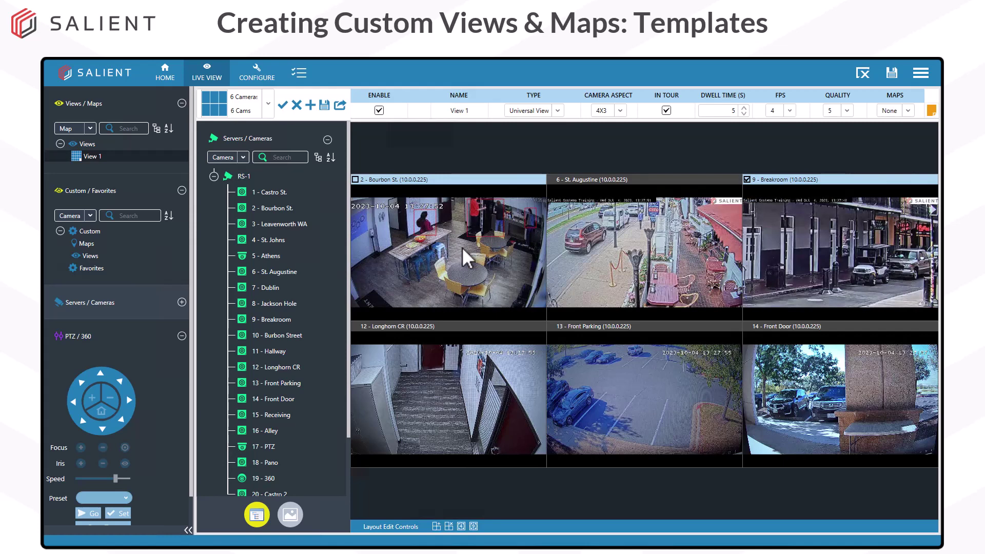
click(528, 336)
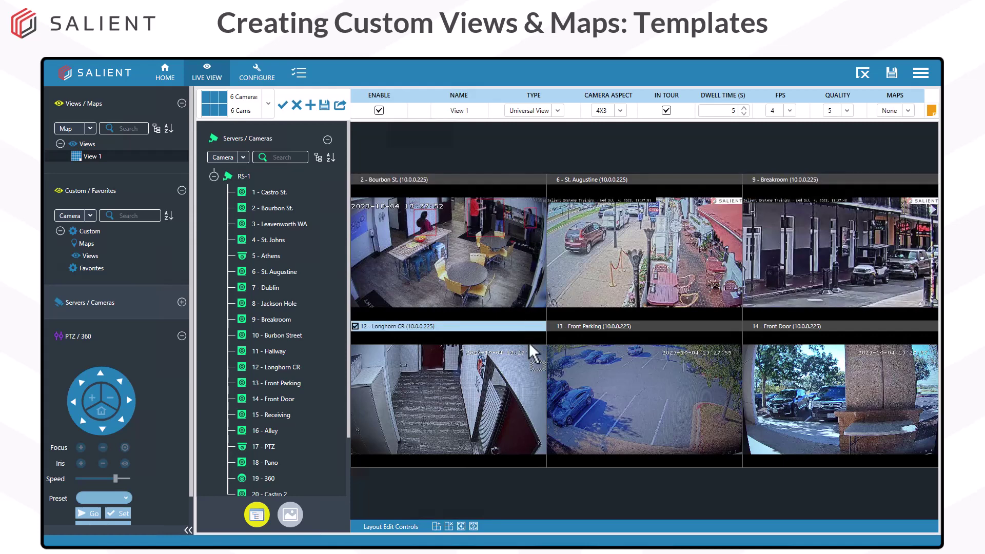
click(612, 267)
click(841, 385)
click(635, 392)
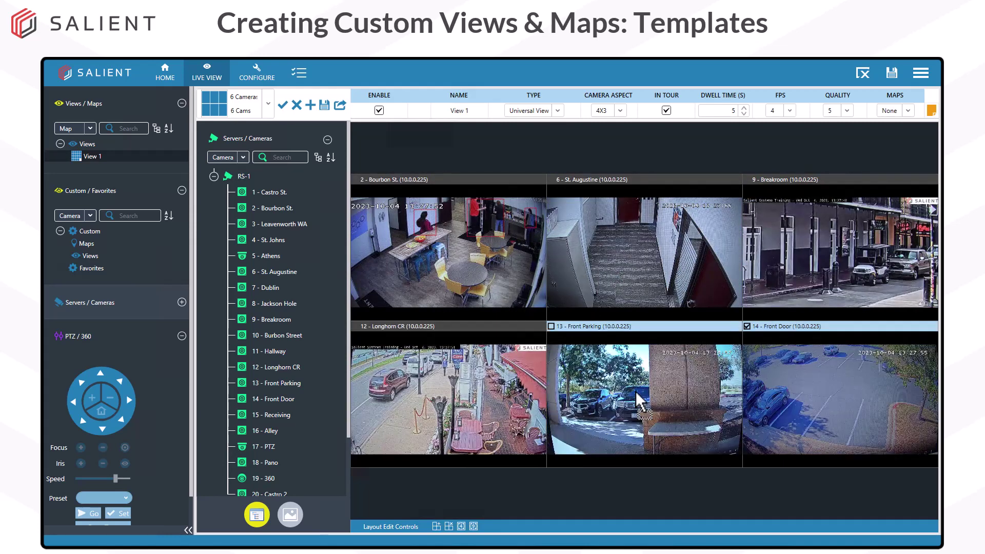
Remove the upper-right cell from the layout and clear the tile selection
right_click(807, 263)
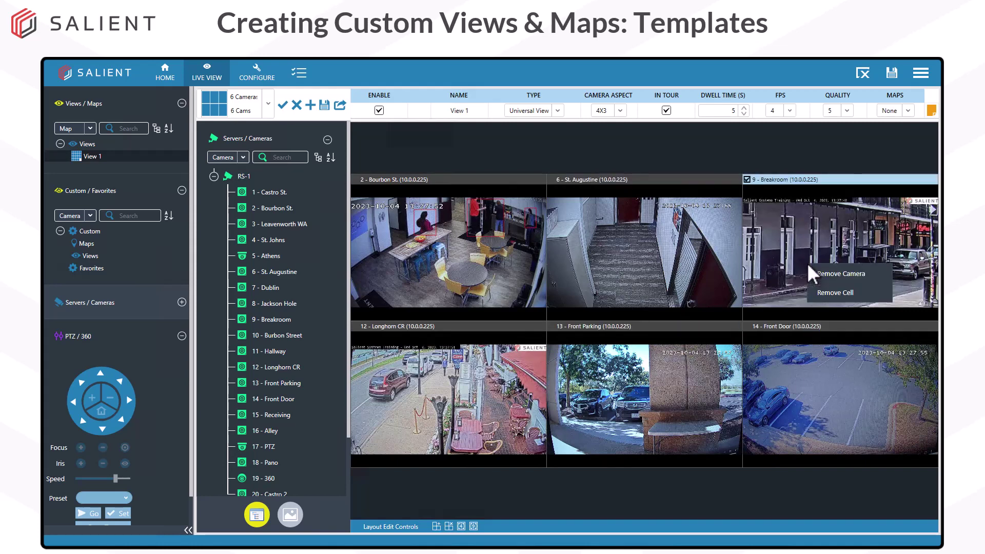
click(846, 292)
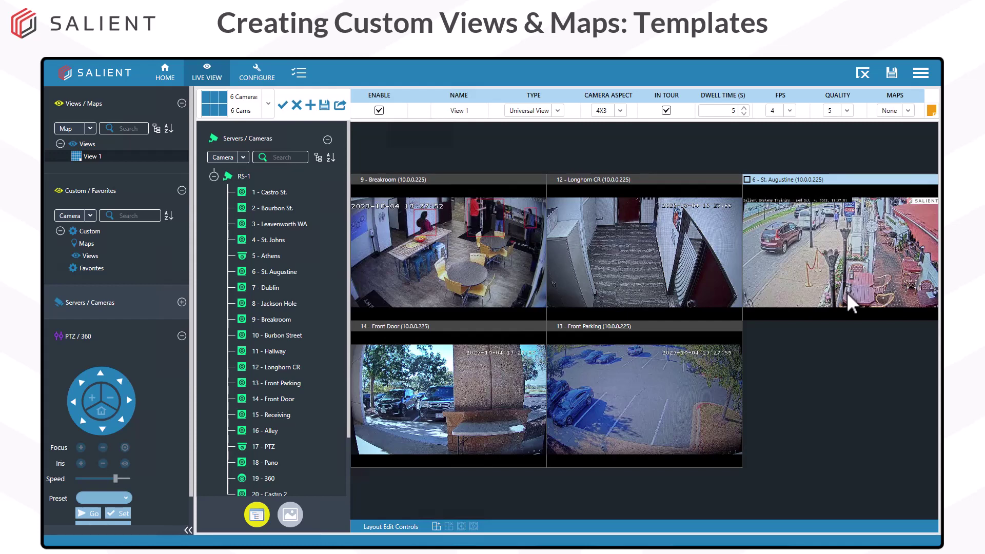
click(530, 149)
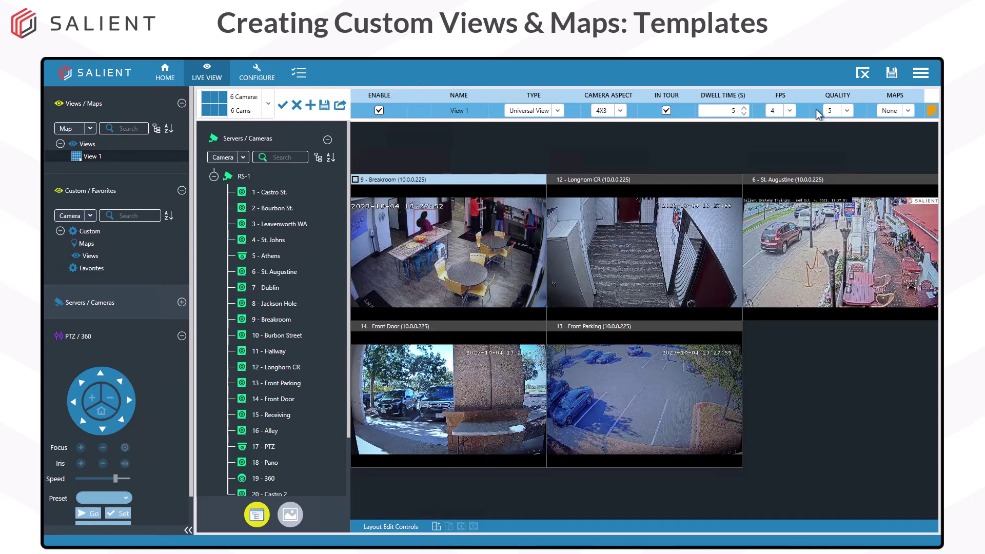
Rename the view from View 1 to 'My Custom 1'
click(398, 99)
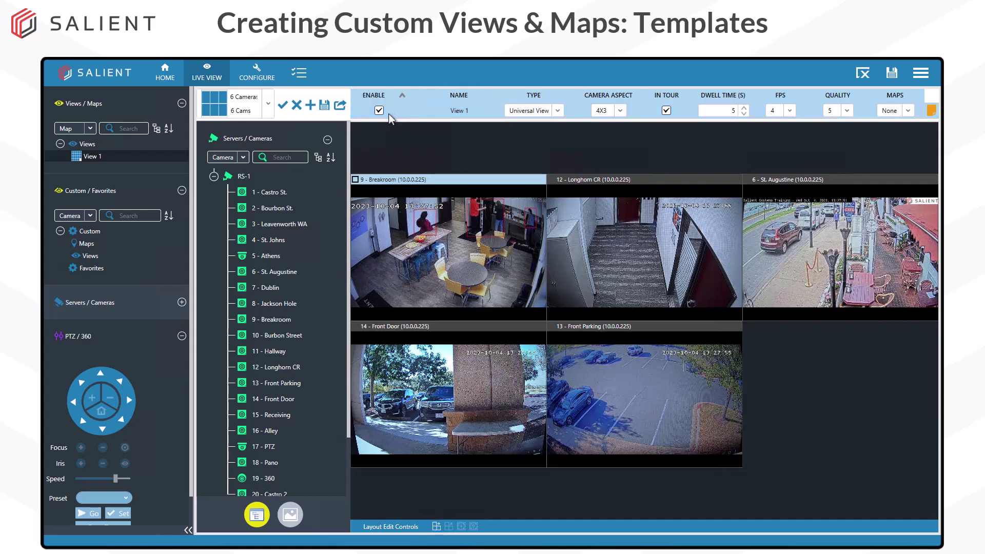
click(461, 110)
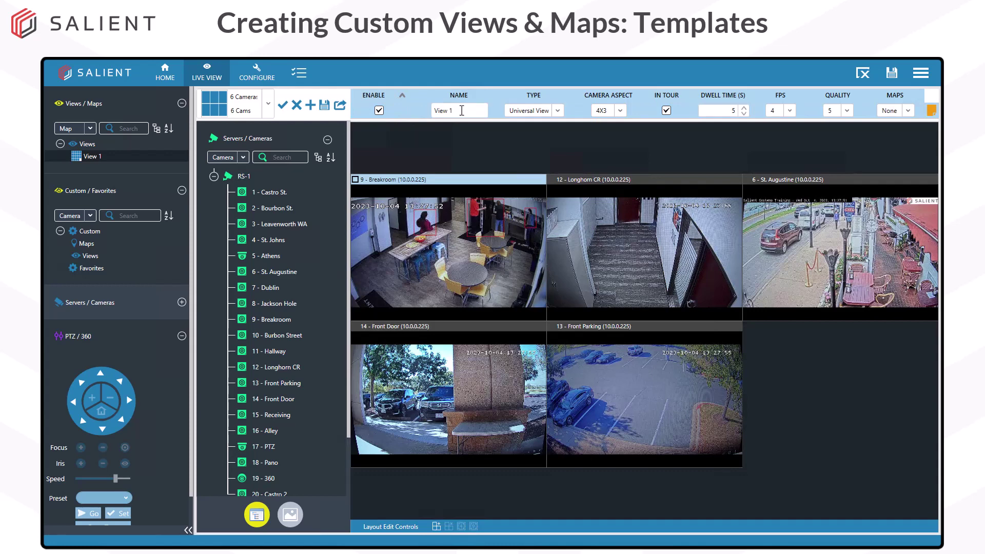
key(BackSpace)
key(BackSpace)
key(BackSpace)
key(BackSpace)
key(BackSpace)
key(BackSpace)
text(My Custom 1)
key(Return)
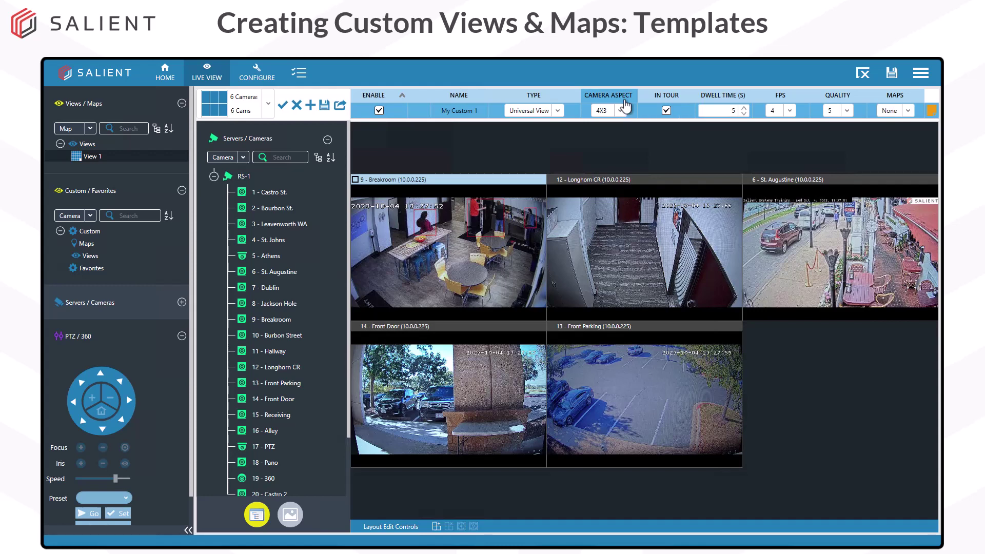
Set the camera aspect to 16X9, briefly trying 9X16 before settling on 16X9
click(623, 111)
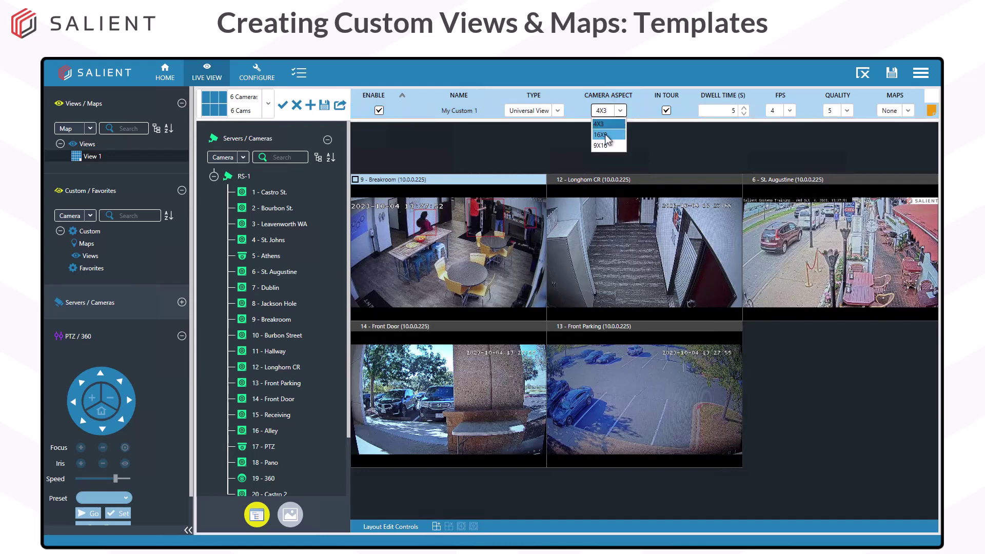
click(605, 135)
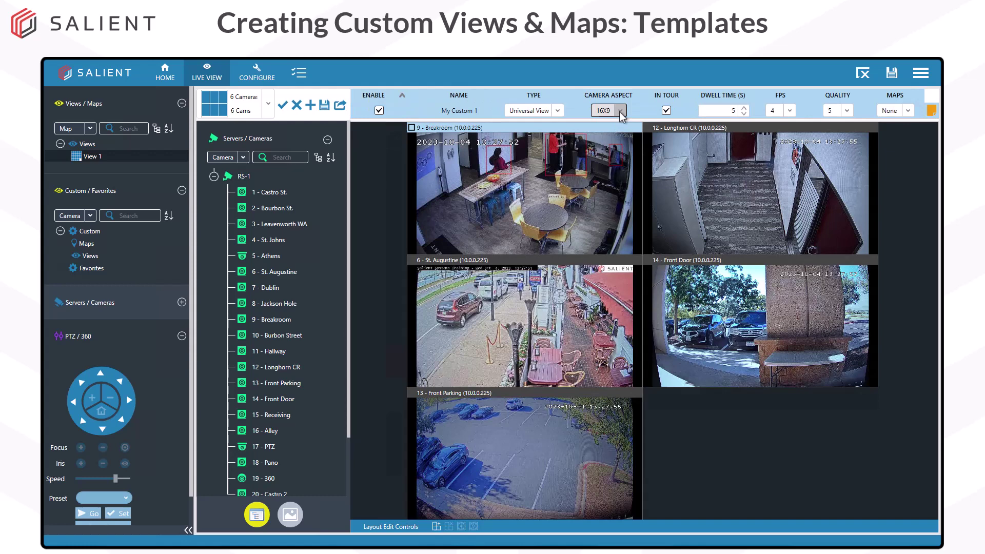
click(620, 112)
click(607, 146)
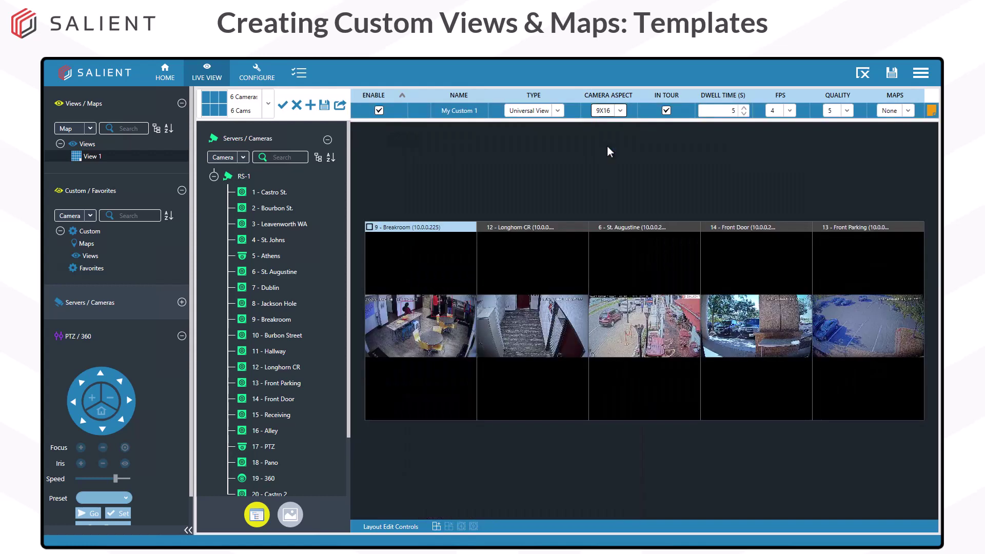
click(621, 111)
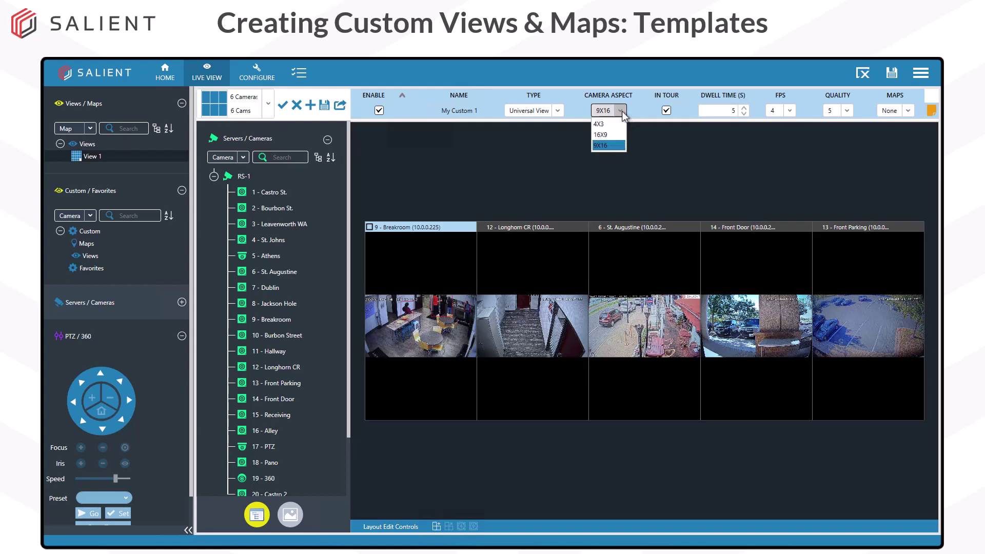
click(604, 134)
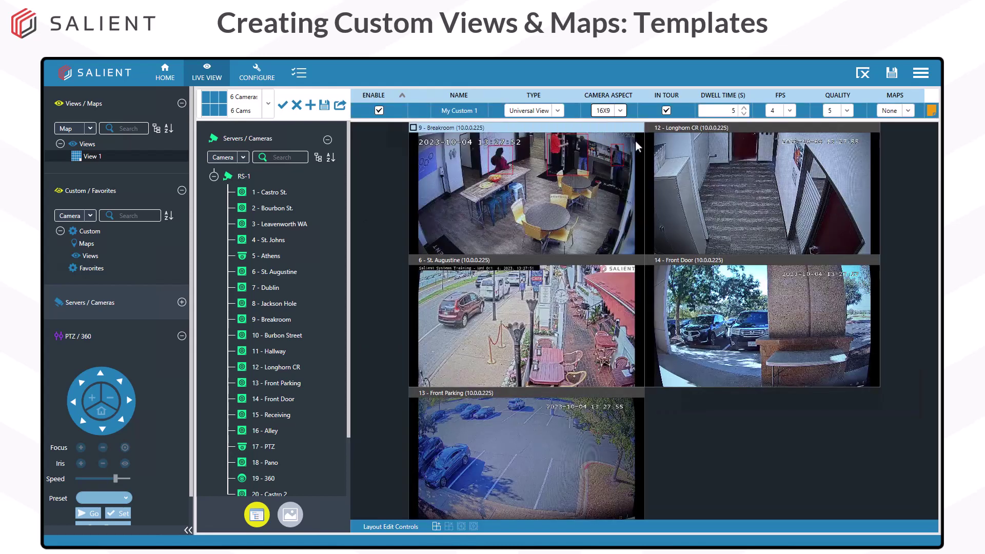